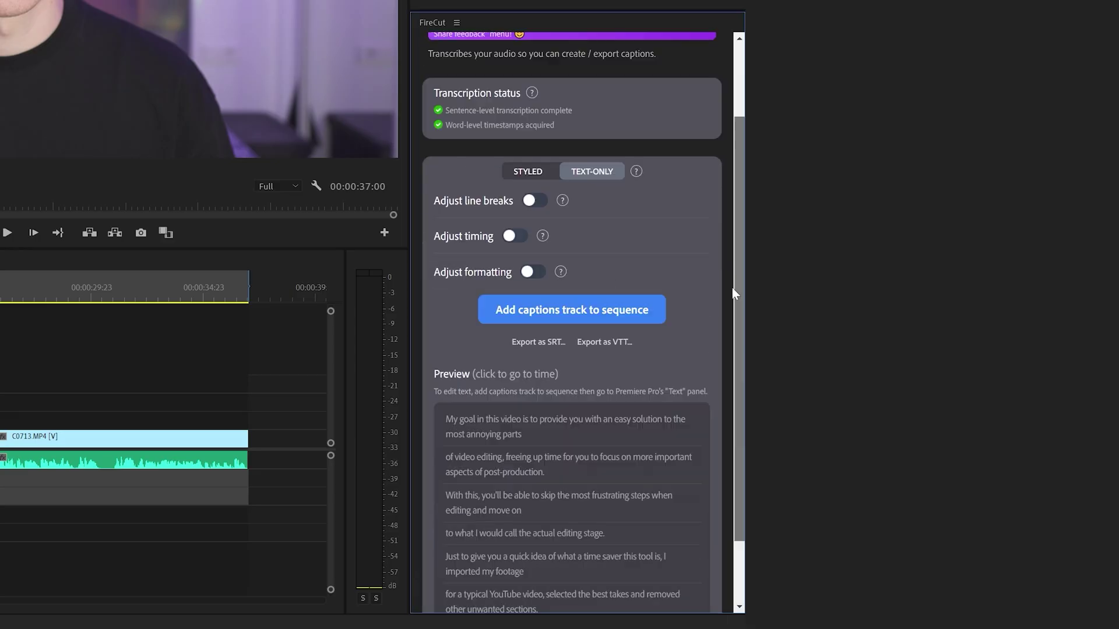
Step: Scrub the firecut ai sequence to about 19 seconds to preview the uncut C0039 clip
scroll(560, 460, "down", 2)
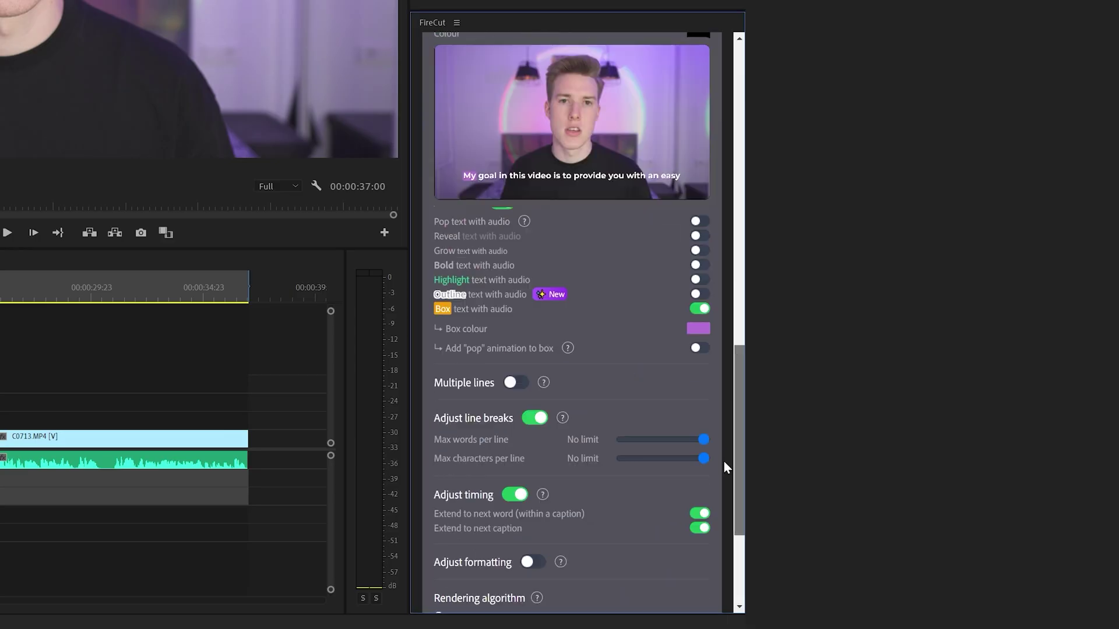
scroll(723, 461, "down", 1)
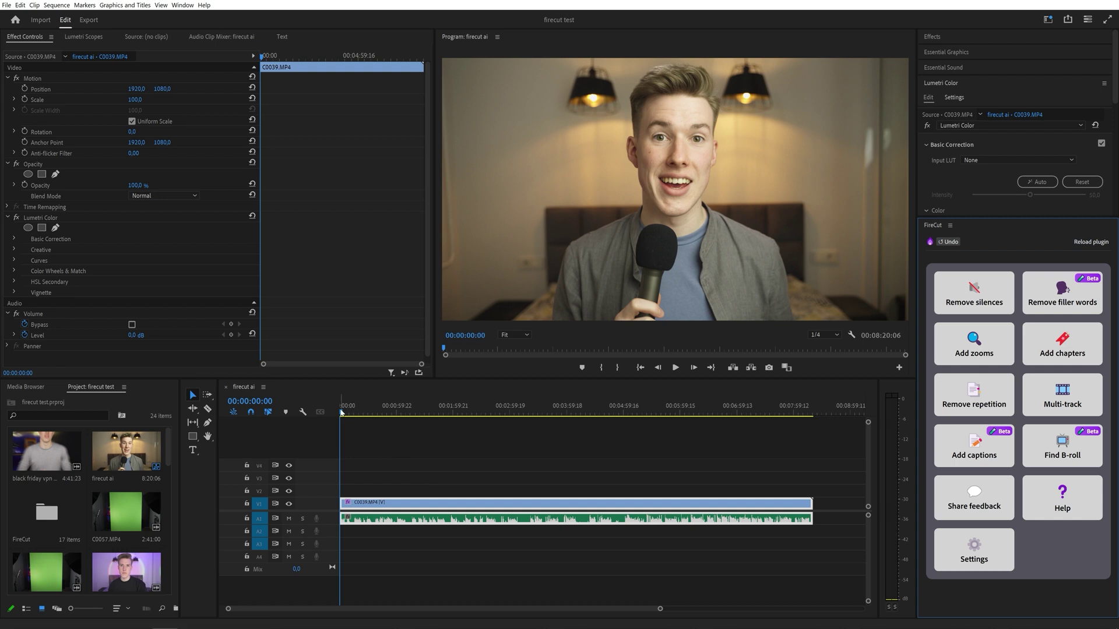
left_click_drag(341, 412, 320, 507)
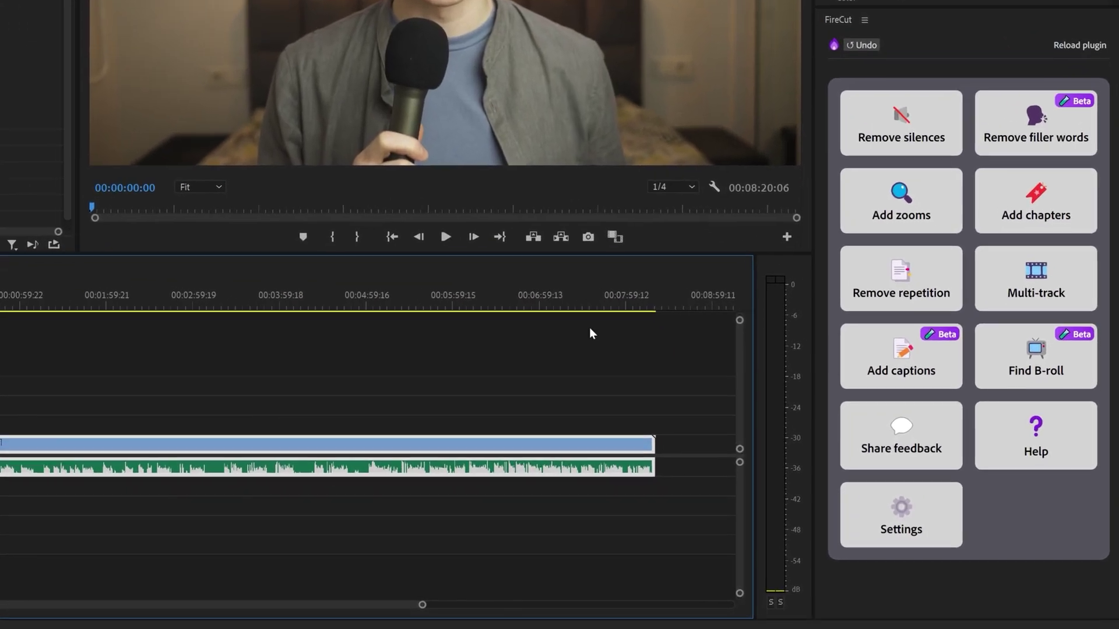
Step: Run FireCut's Remove silences with default settings on the full sequence, cutting 58 silences
left_click(956, 196)
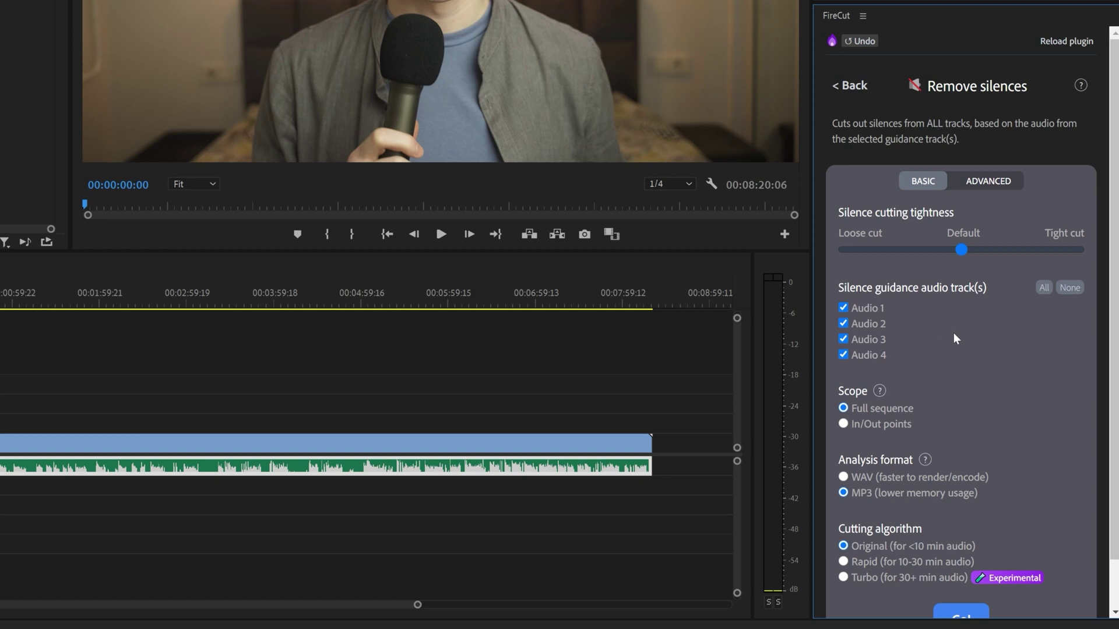
scroll(967, 328, "down", 2)
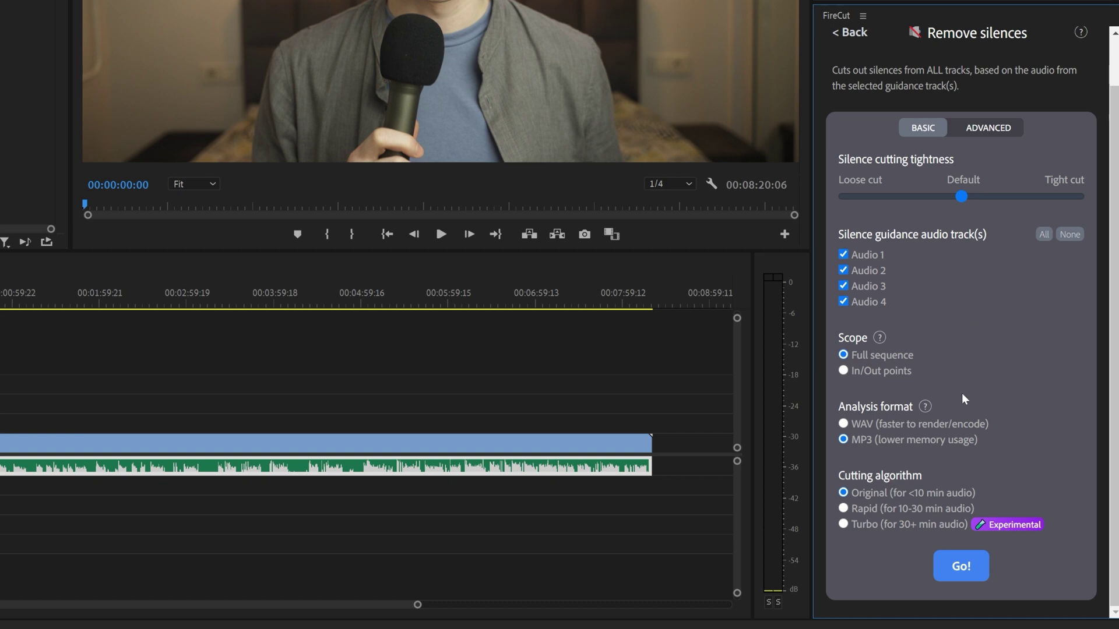
left_click(963, 566)
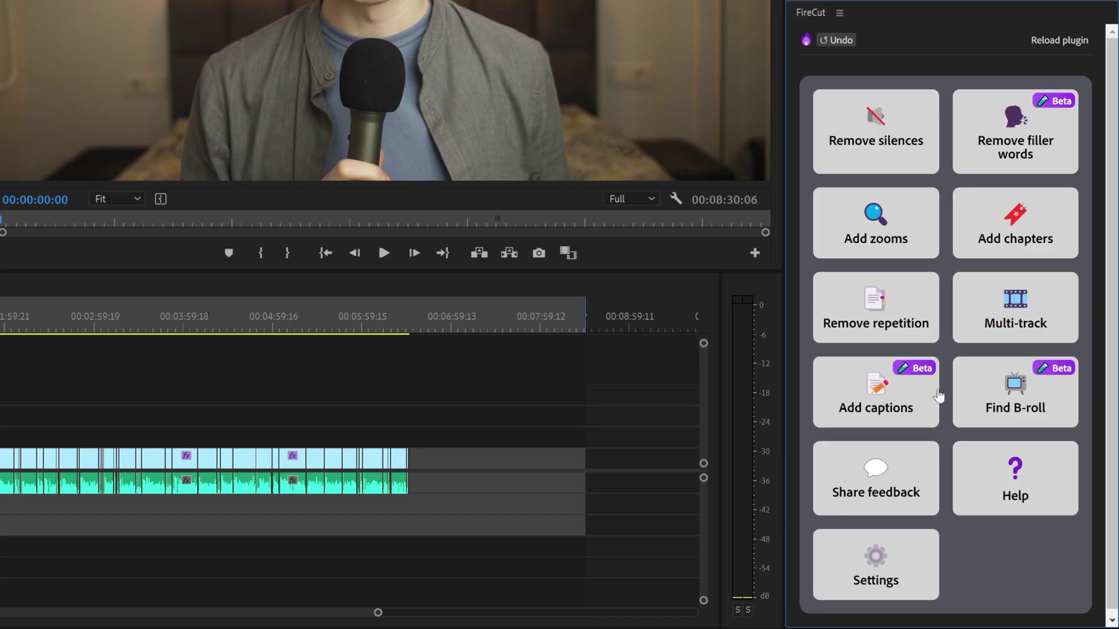
Step: Detect repeated phrases across the full sequence using FireCut's advanced repetition settings
left_click(908, 325)
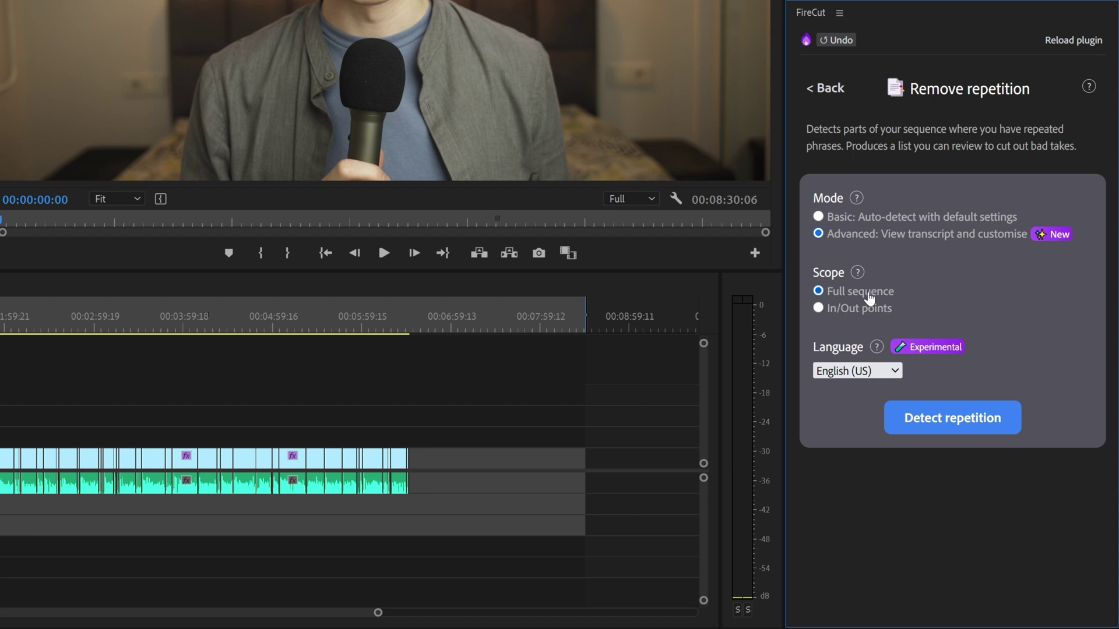
left_click(944, 427)
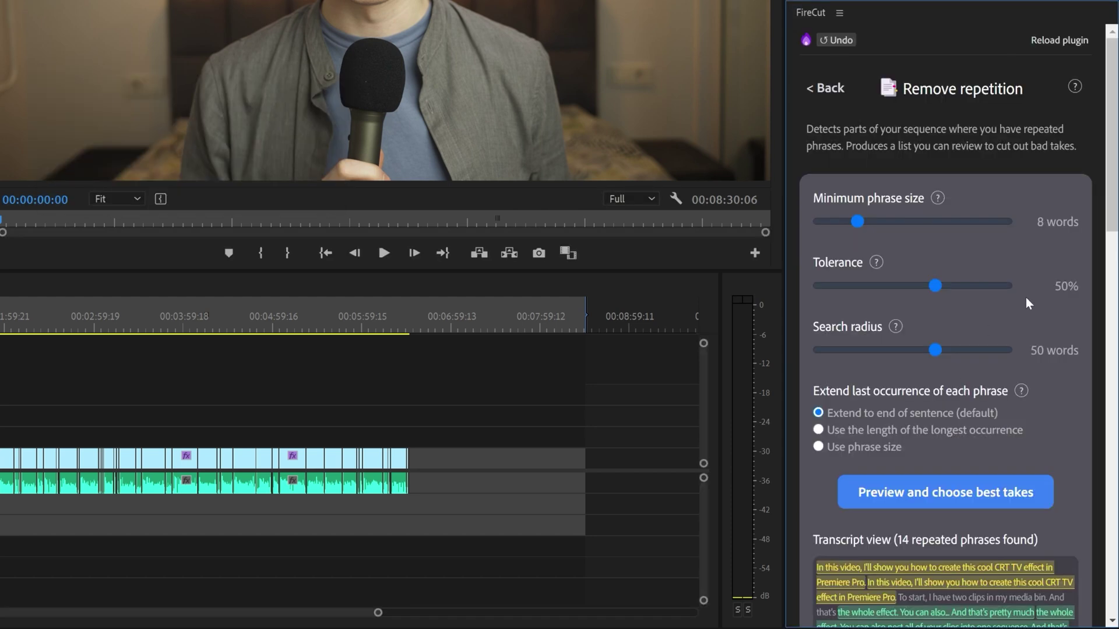
left_click_drag(1113, 184, 1116, 332)
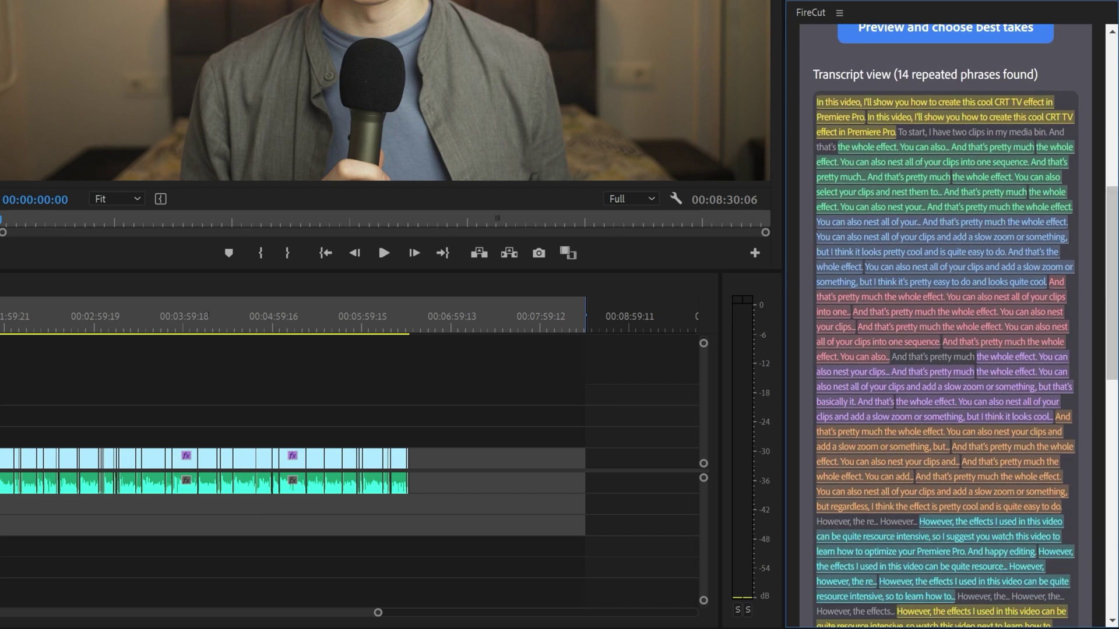
left_click_drag(1113, 302, 1115, 202)
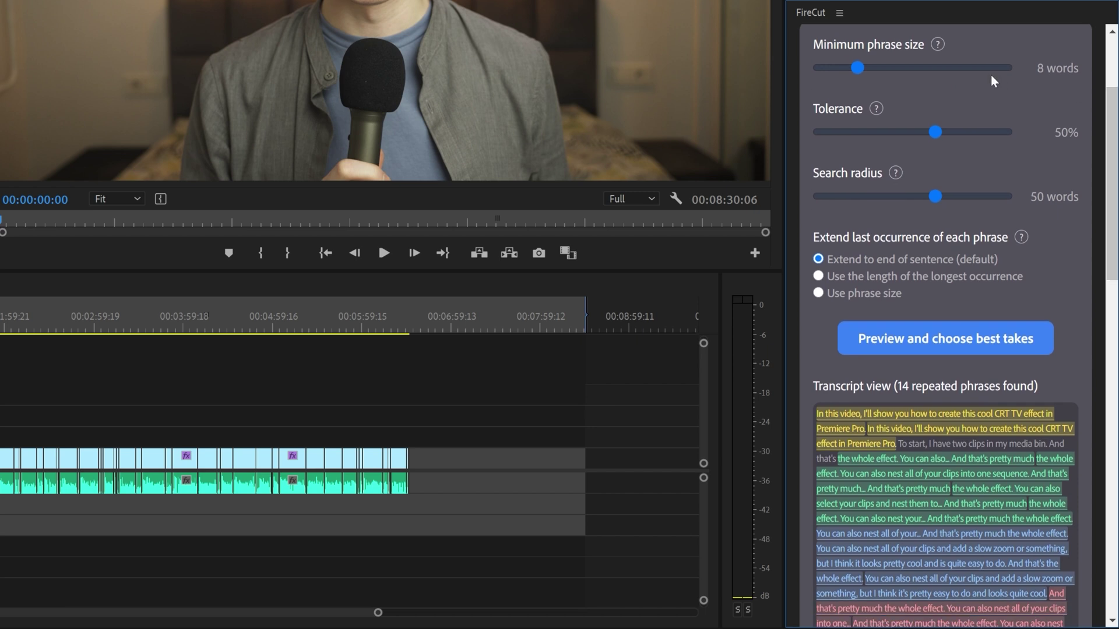
Step: Set minimum phrase size to 8 words, extend last phrases to sentence end, and preview takes
left_click_drag(859, 65, 881, 79)
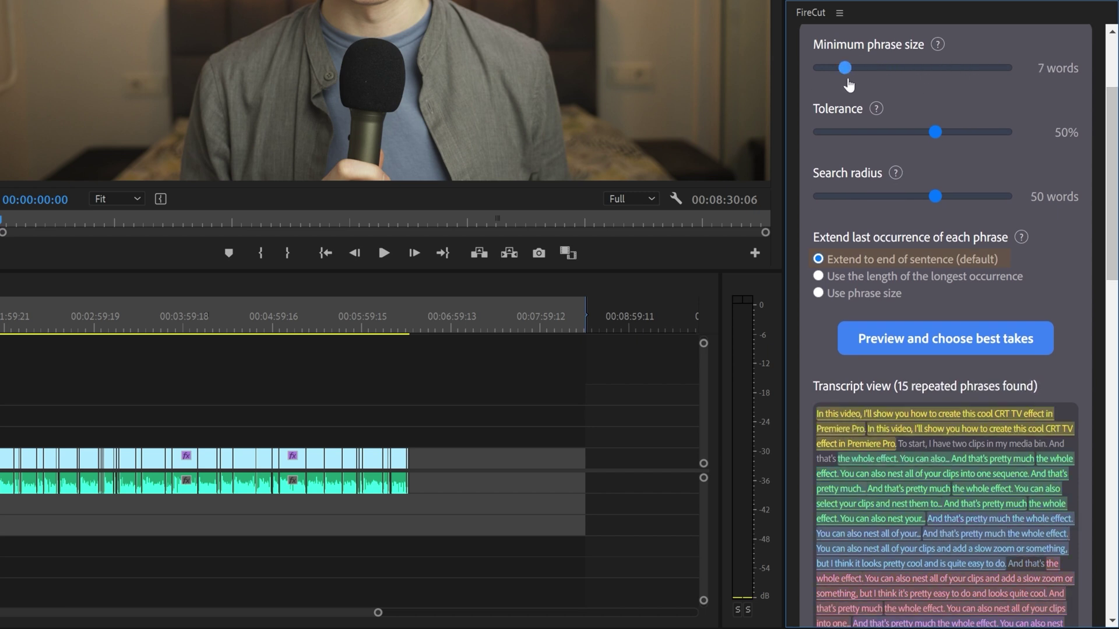
left_click_drag(848, 85, 859, 83)
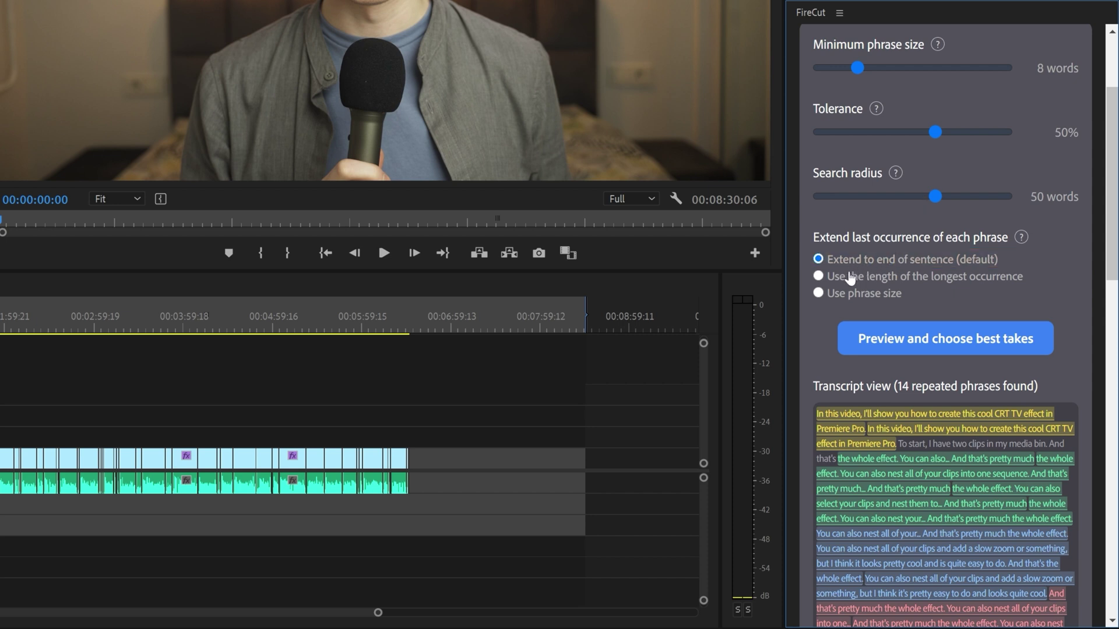
left_click(818, 260)
left_click_drag(1111, 193, 1107, 260)
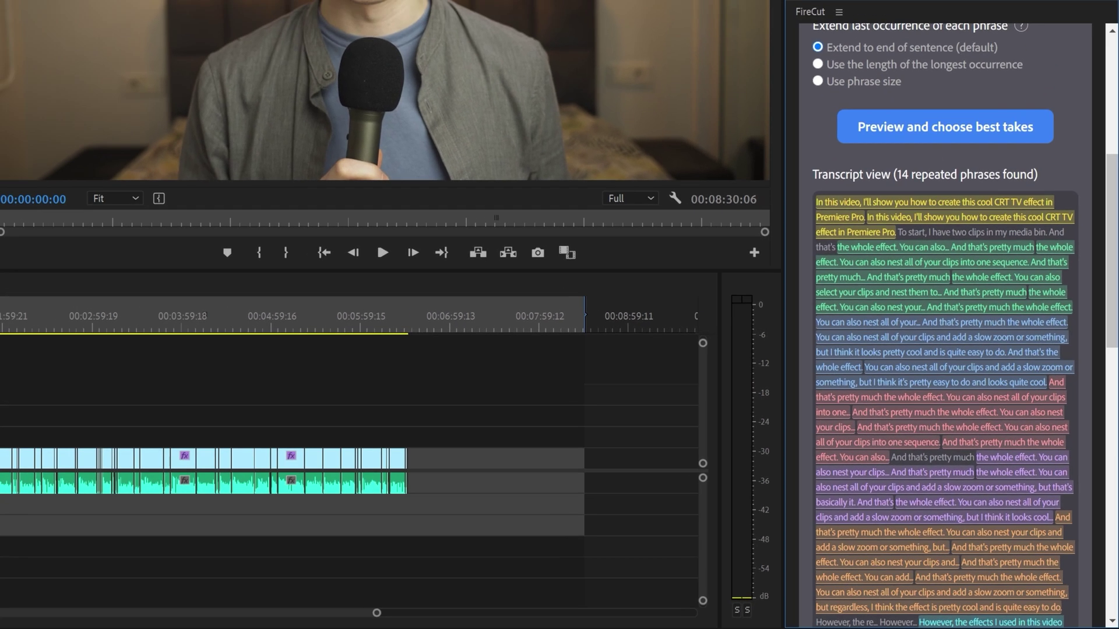
scroll(967, 147, "up", 1)
left_click(967, 147)
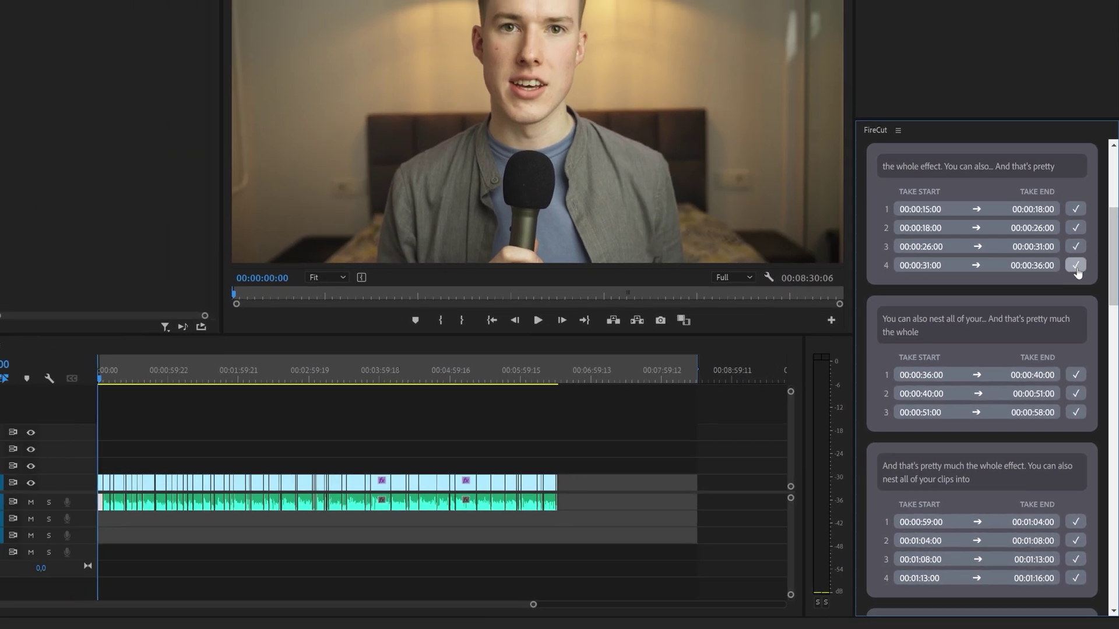
Step: Apply the chosen best takes and cut the rejected repeated takes
left_click(1063, 183)
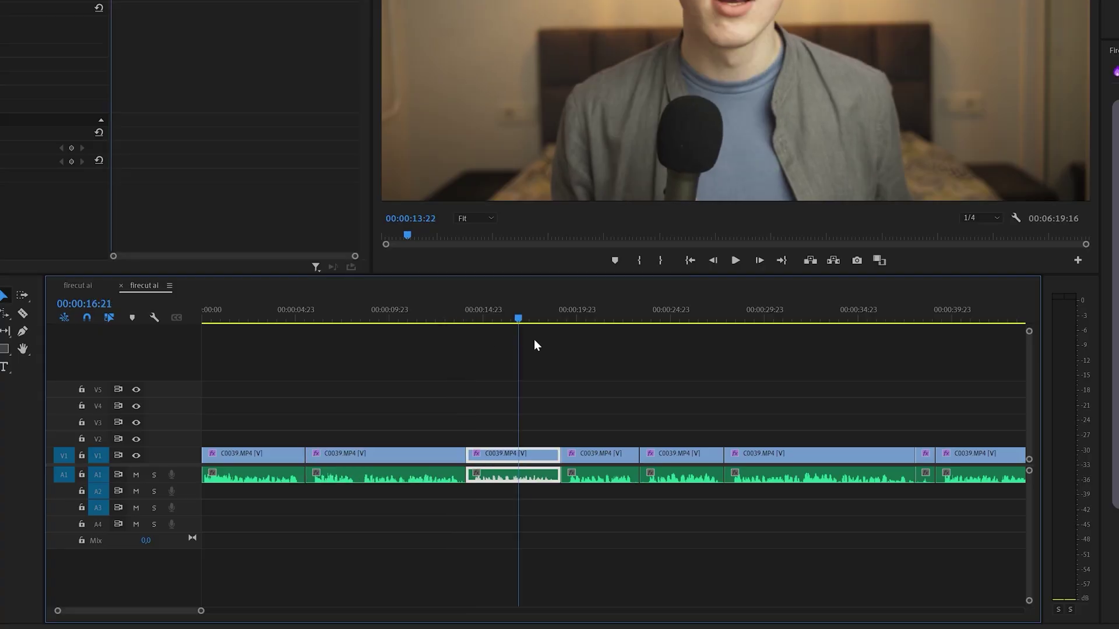
Step: Delete the leftover bad-take clips and ripple-delete their gaps, including the one near 26 seconds
left_click(614, 453)
key("Delete")
left_click(621, 453)
key("Delete")
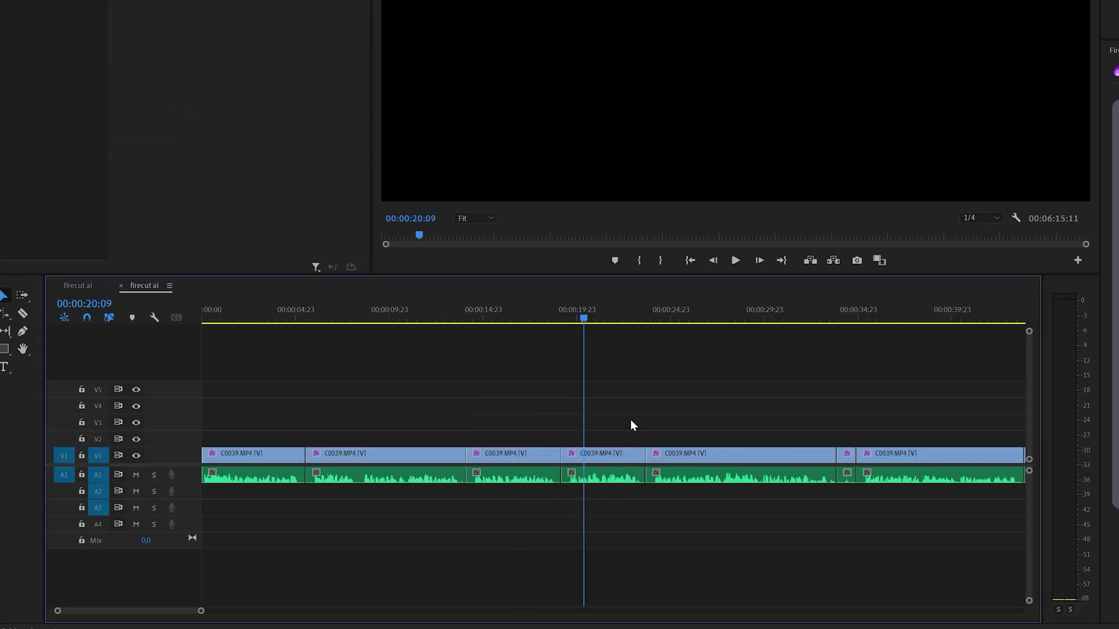
left_click_drag(631, 318, 856, 330)
left_click(848, 457)
key("Delete")
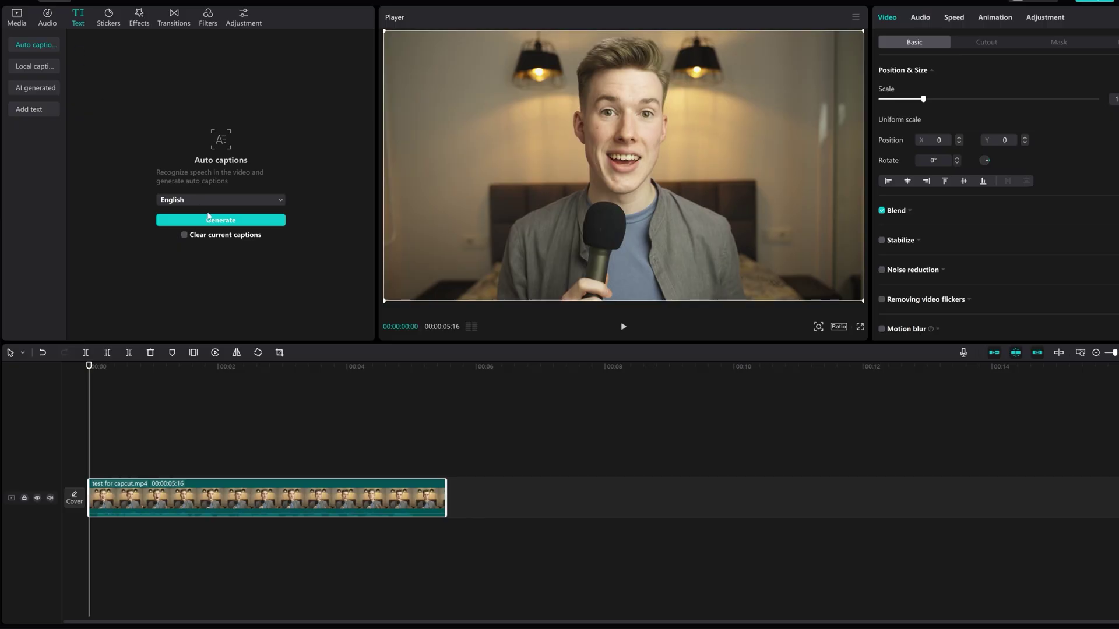
Step: Generate English auto captions in CapCut, browse text templates, and review the caption lines
left_click(211, 220)
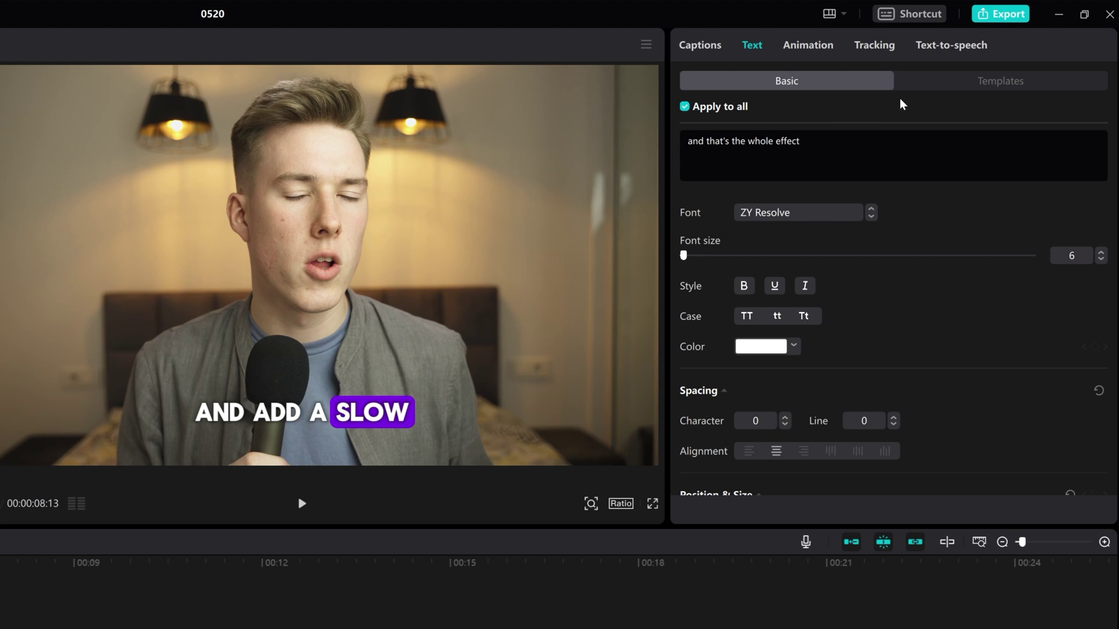
left_click(976, 47)
left_click(695, 50)
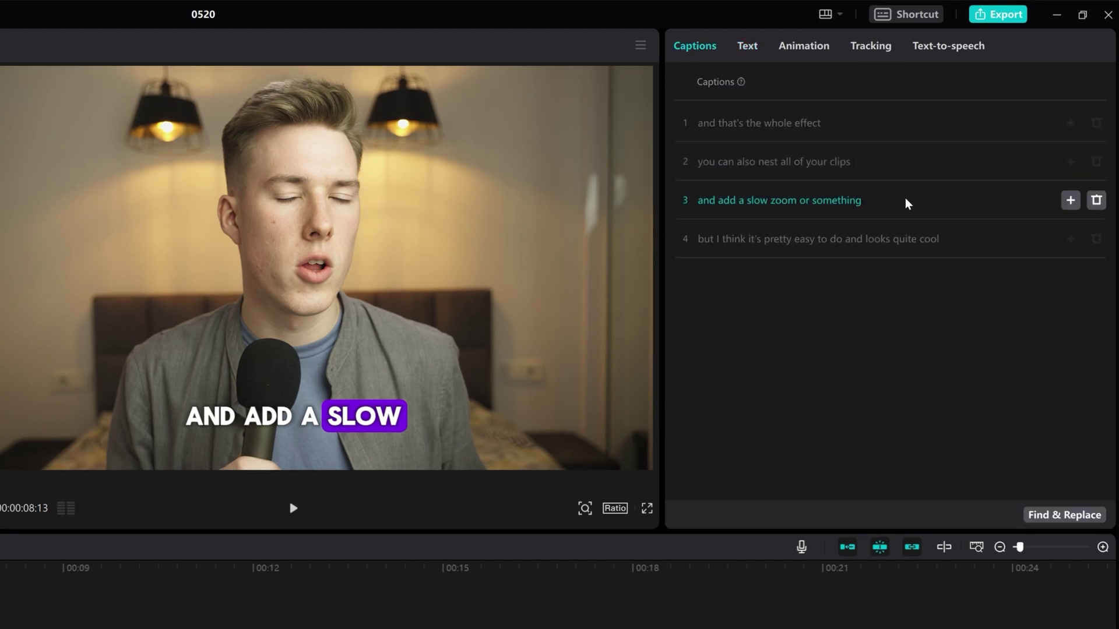
double_click(817, 201)
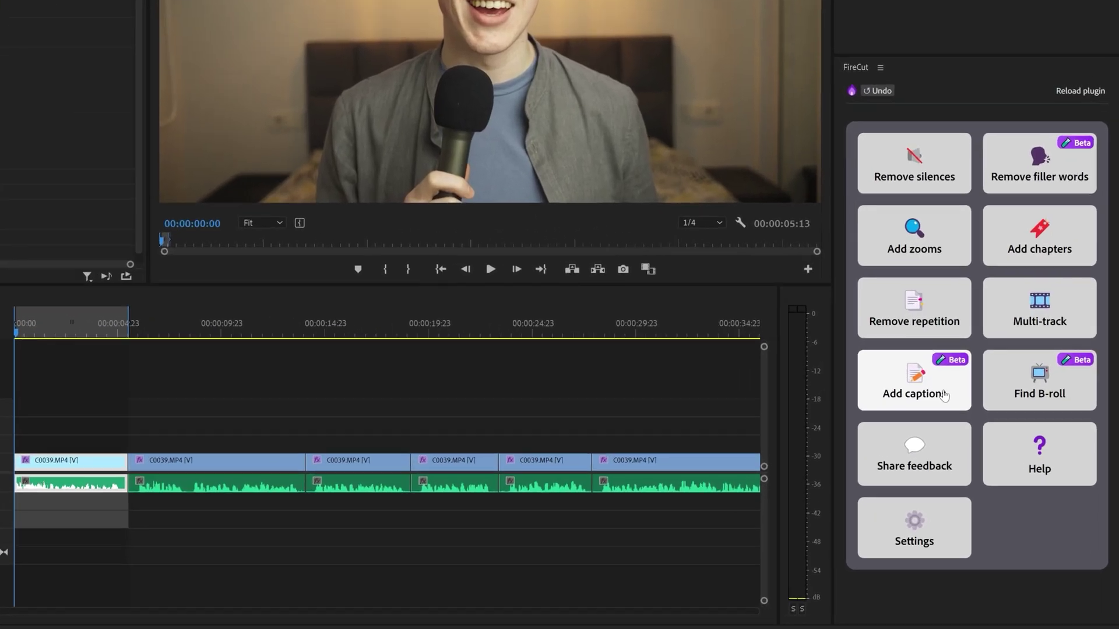
left_click(926, 378)
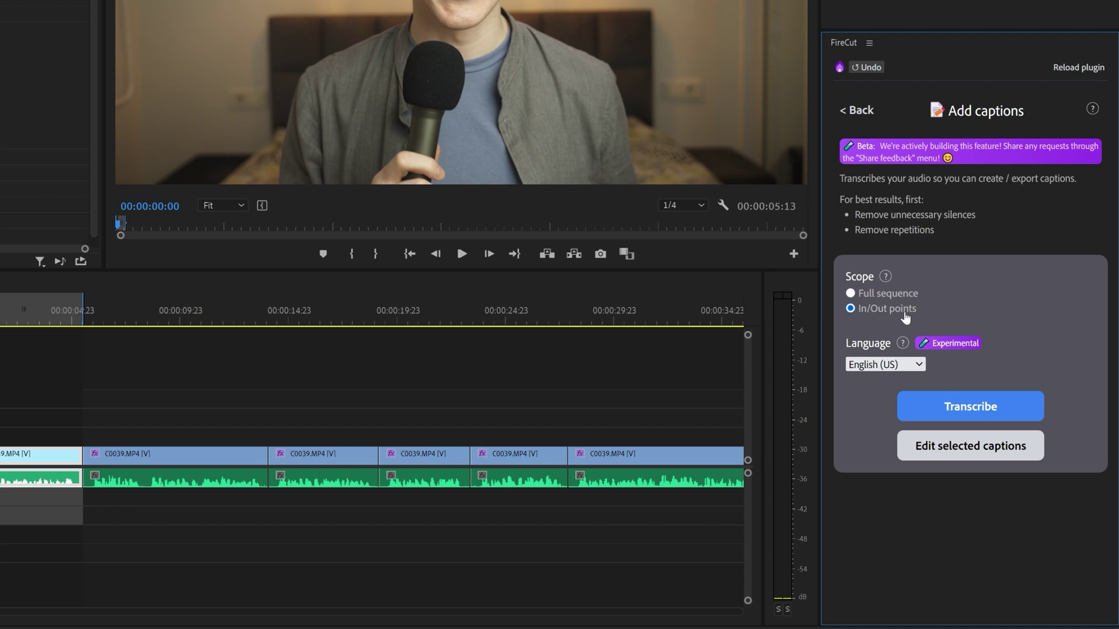
Step: Transcribe the sequence audio with FireCut's Add captions
left_click(983, 412)
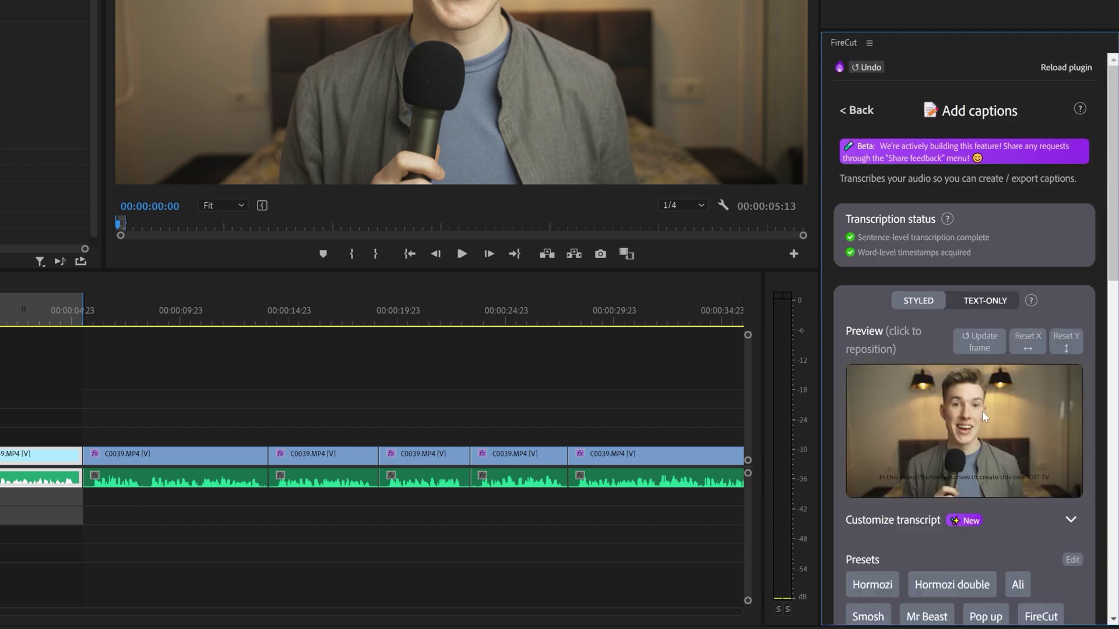
scroll(1113, 270, "down", 2)
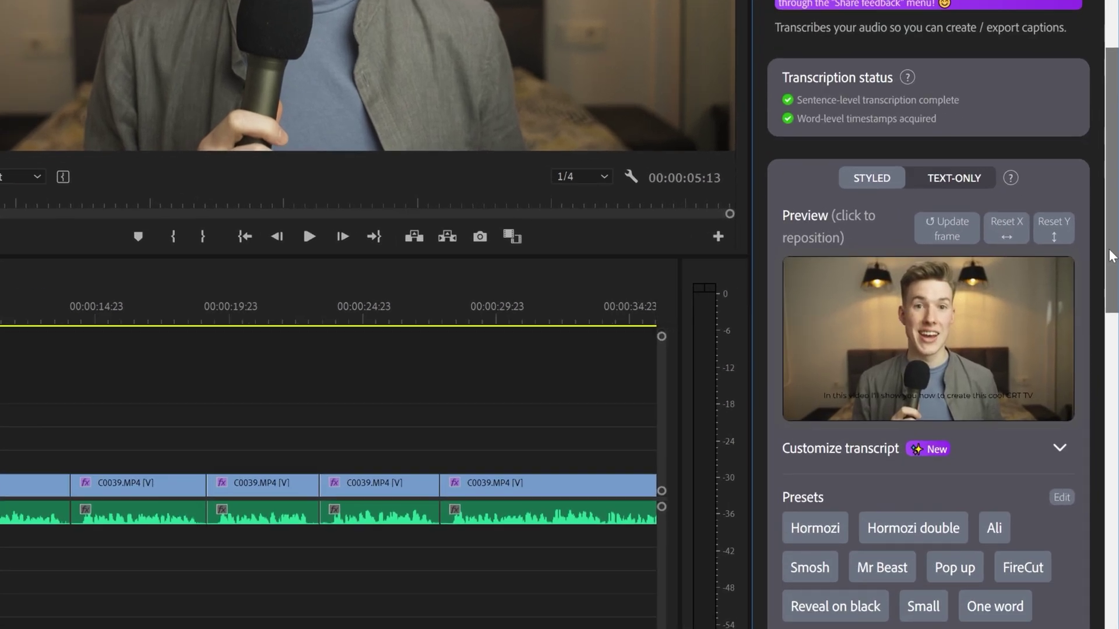
scroll(1110, 256, "down", 2)
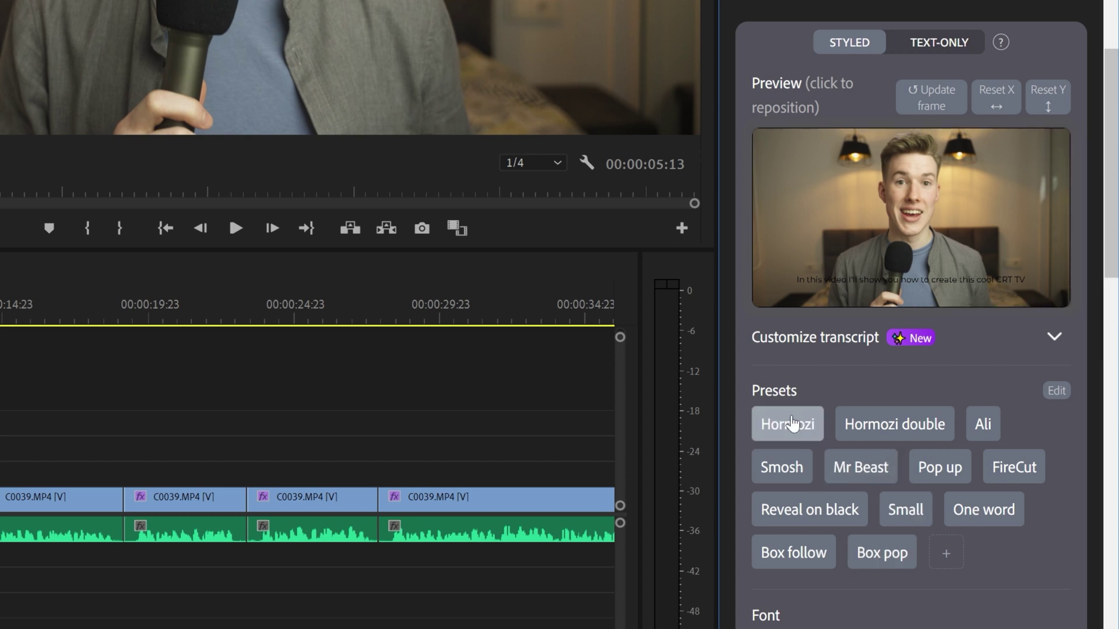
Step: Try the Mr Beast and Box follow caption presets and slightly enlarge the font size
left_click(871, 471)
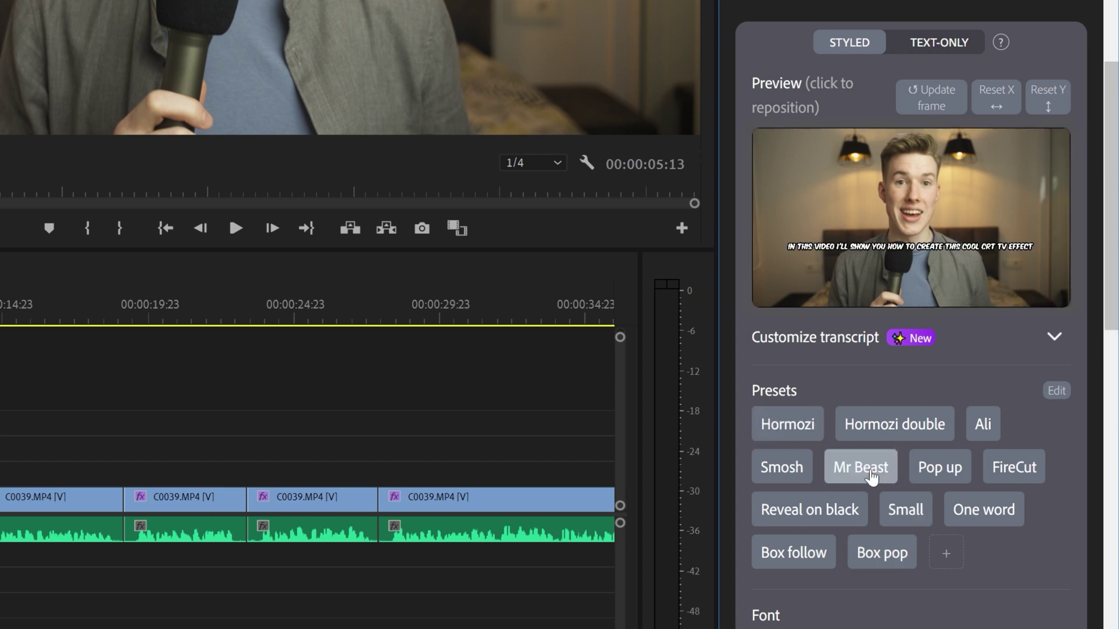
left_click(805, 565)
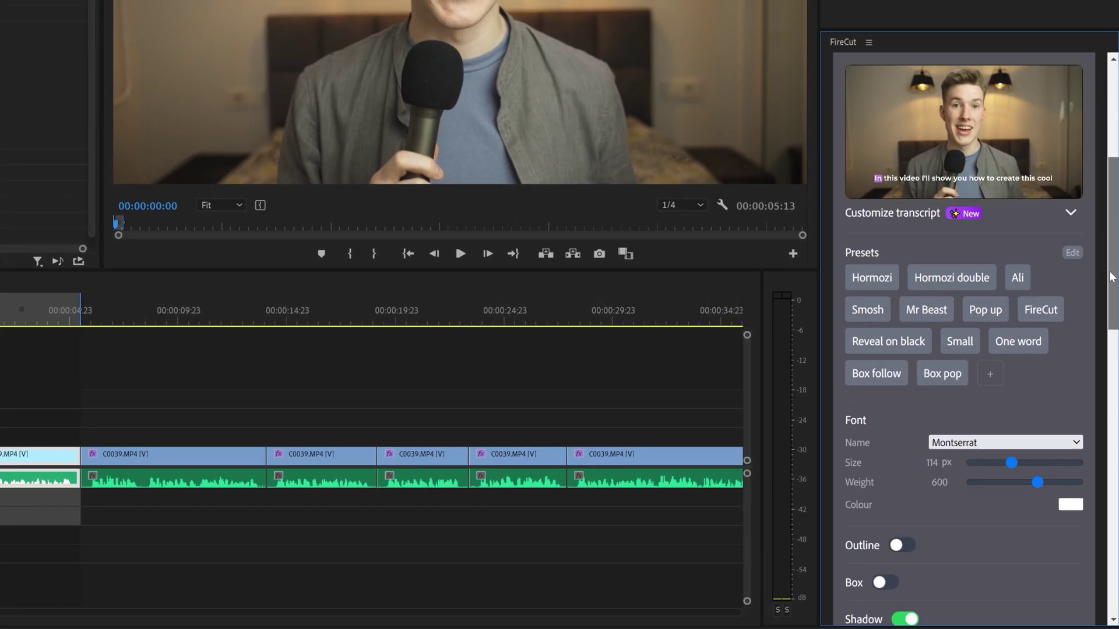
scroll(909, 466, "down", 5)
scroll(1116, 489, "down", 6)
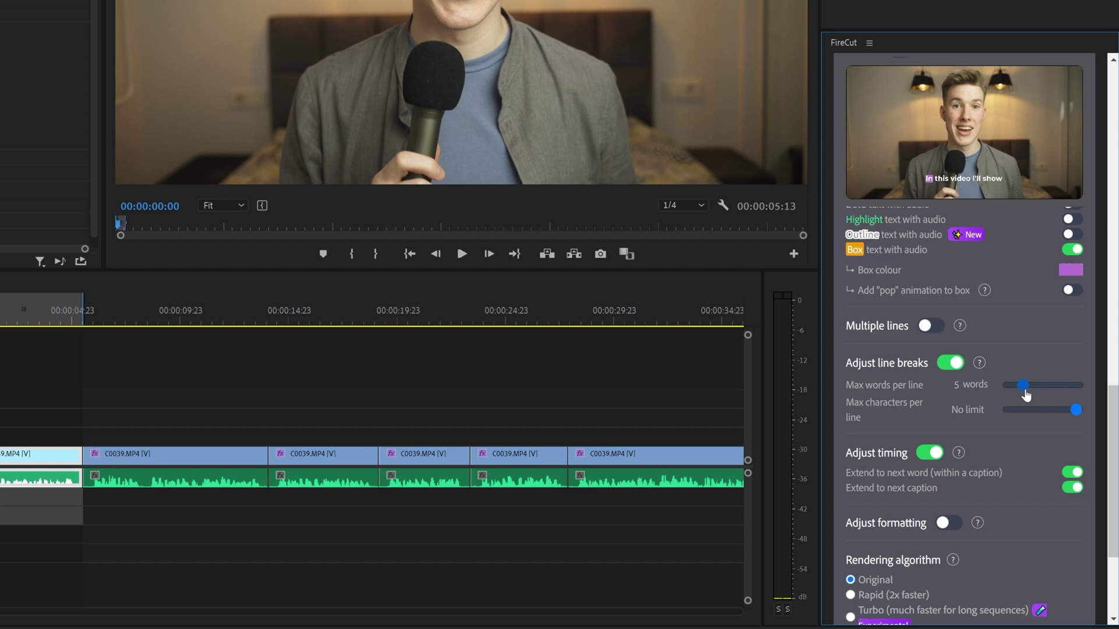
scroll(1072, 318, "up", 10)
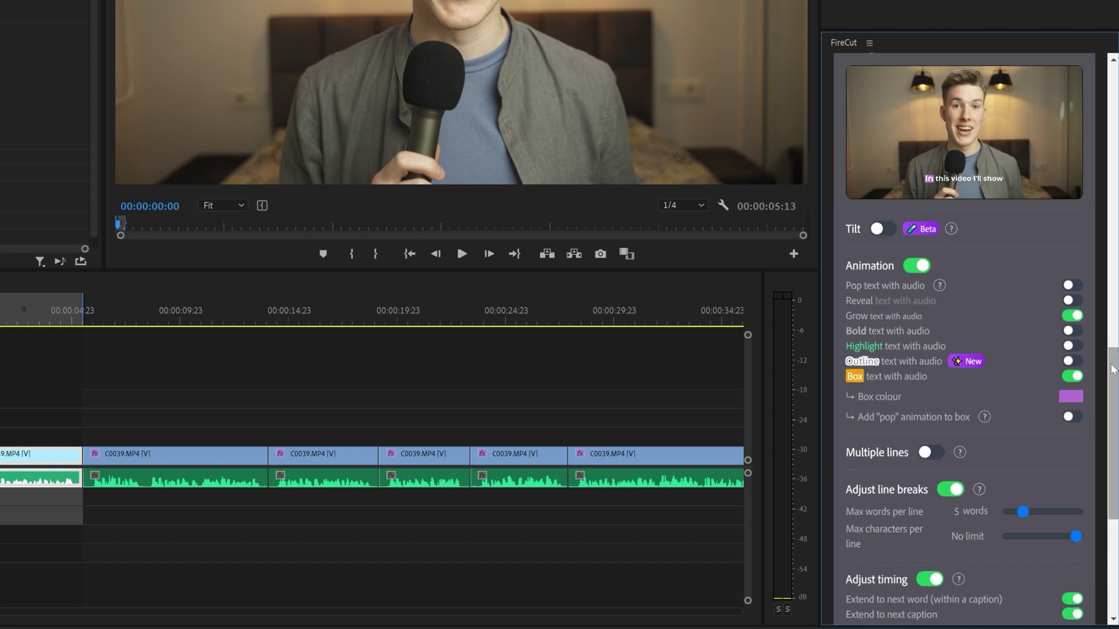
scroll(1103, 272, "up", 5)
left_click(1015, 428)
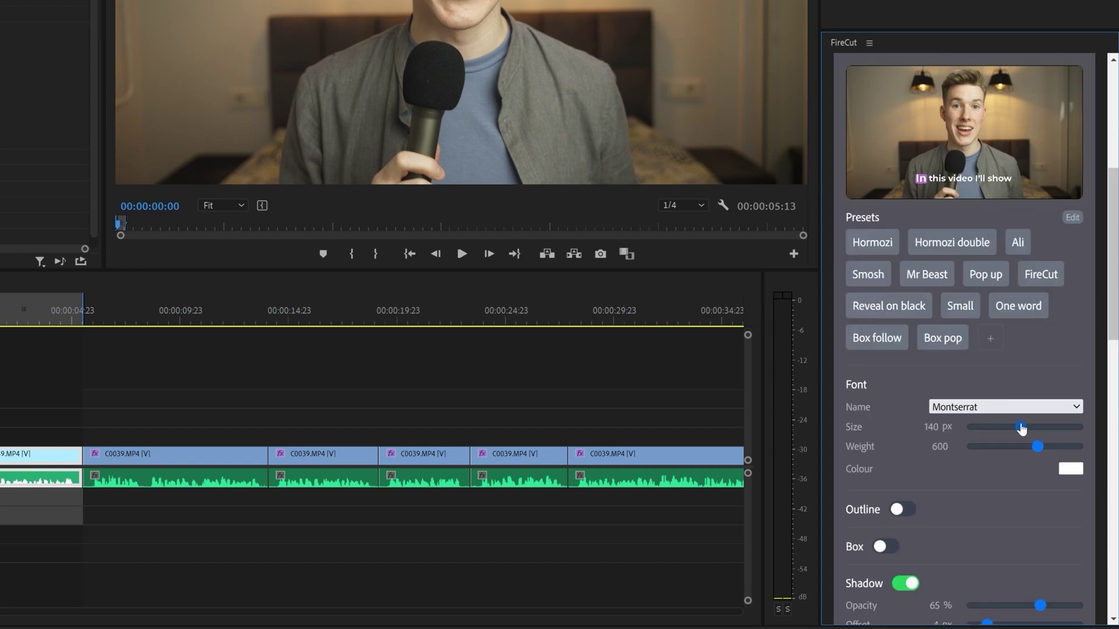
scroll(1020, 172, "up", 4)
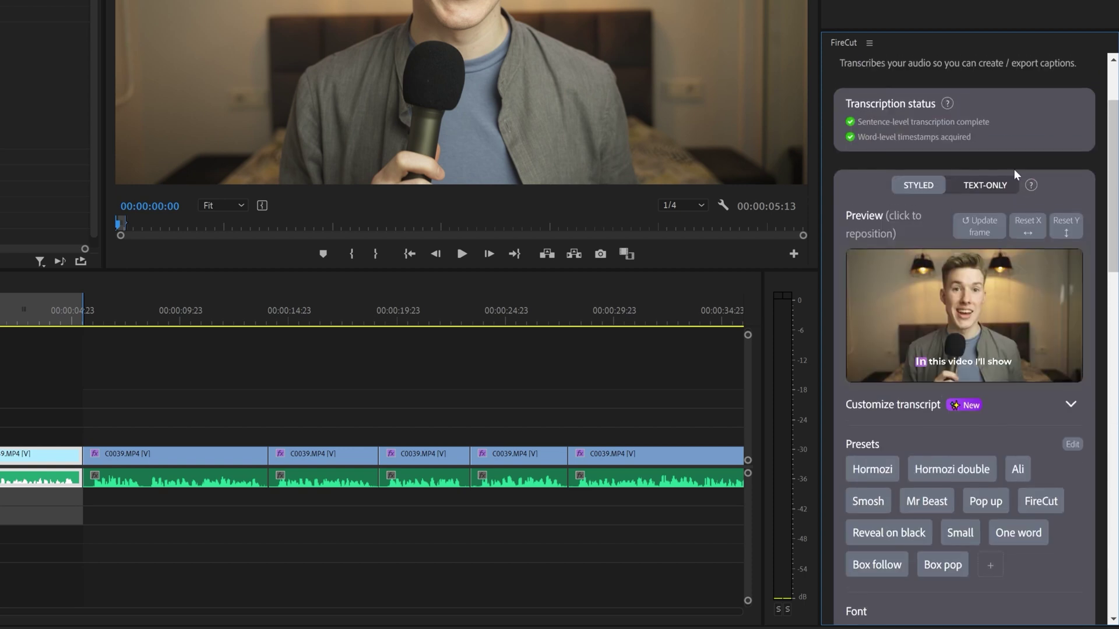
Step: Add the purple-box styled captions to the sequence and play it back to review
left_click(978, 194)
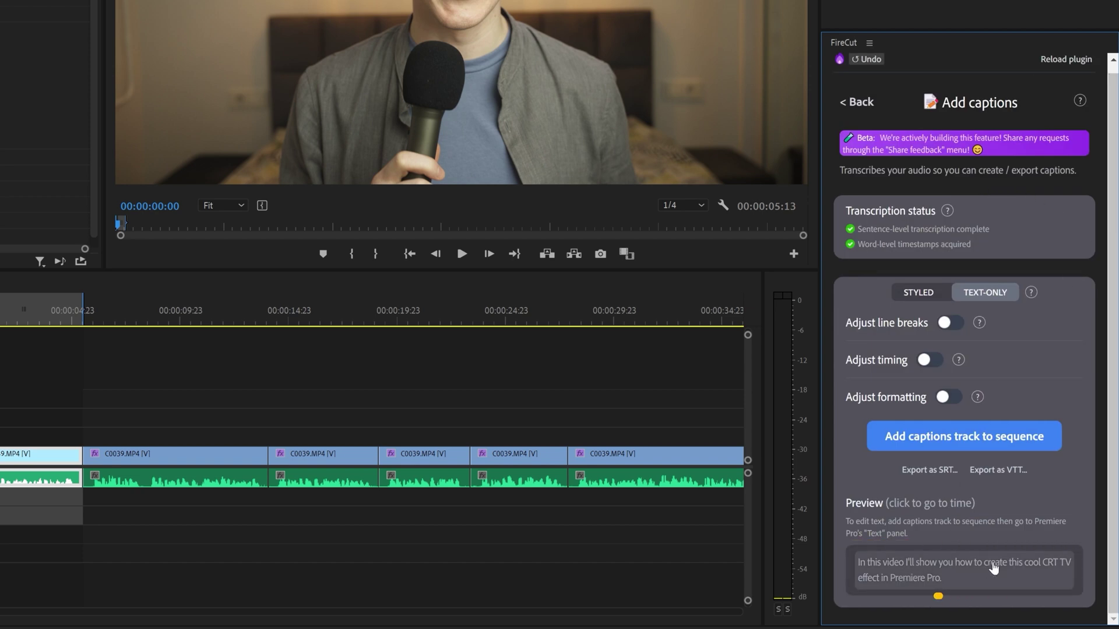
left_click(918, 292)
scroll(991, 408, "down", 15)
left_click(970, 562)
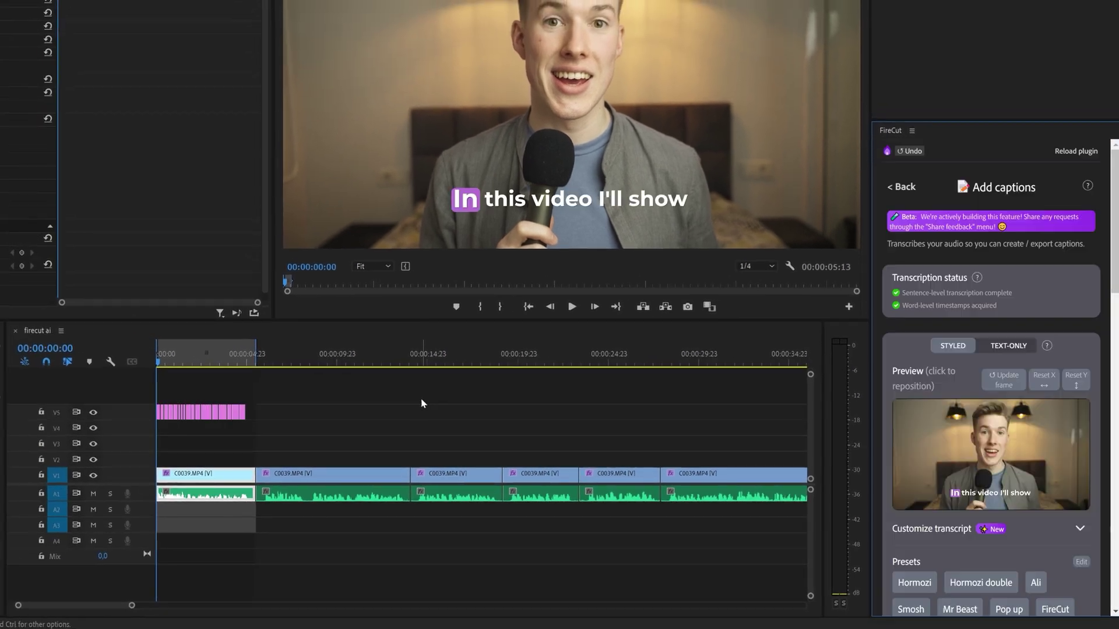
key("space")
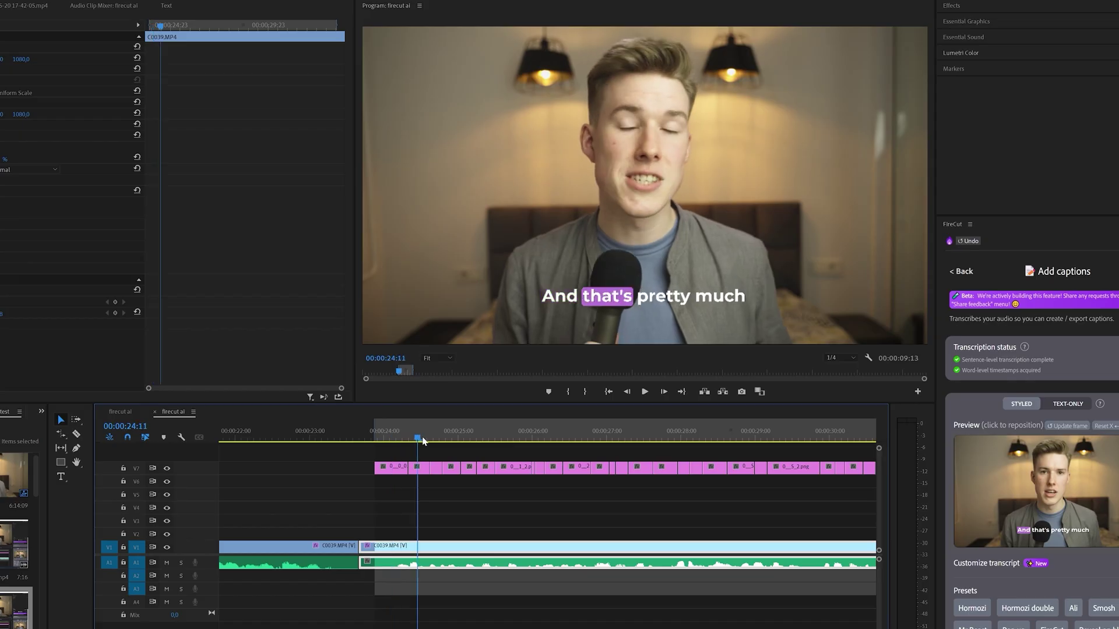
left_click_drag(423, 441, 617, 460)
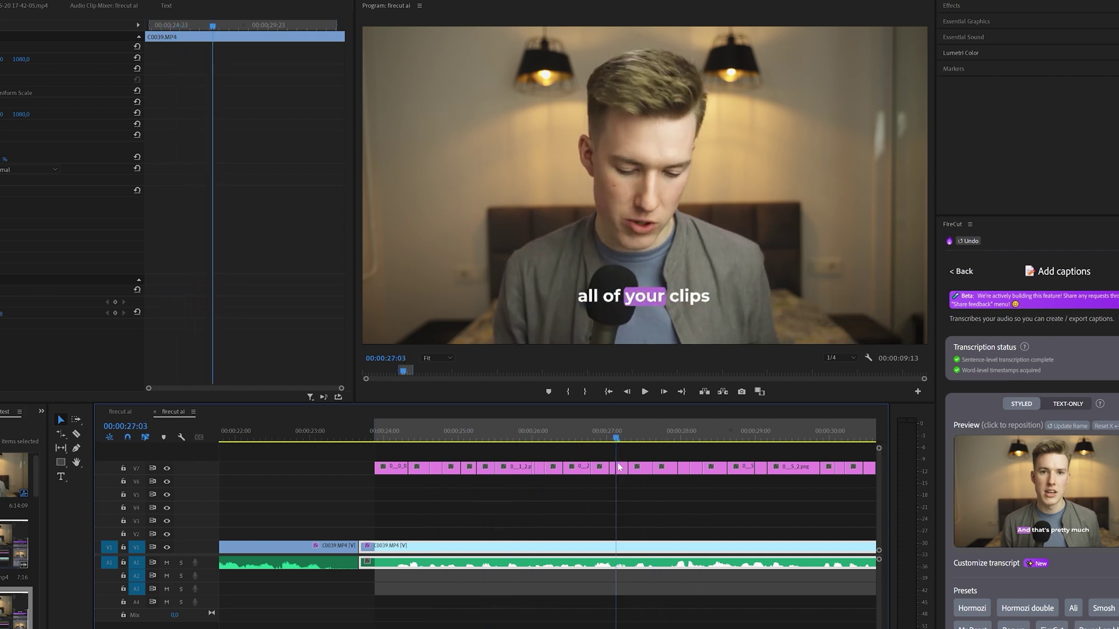
key("space")
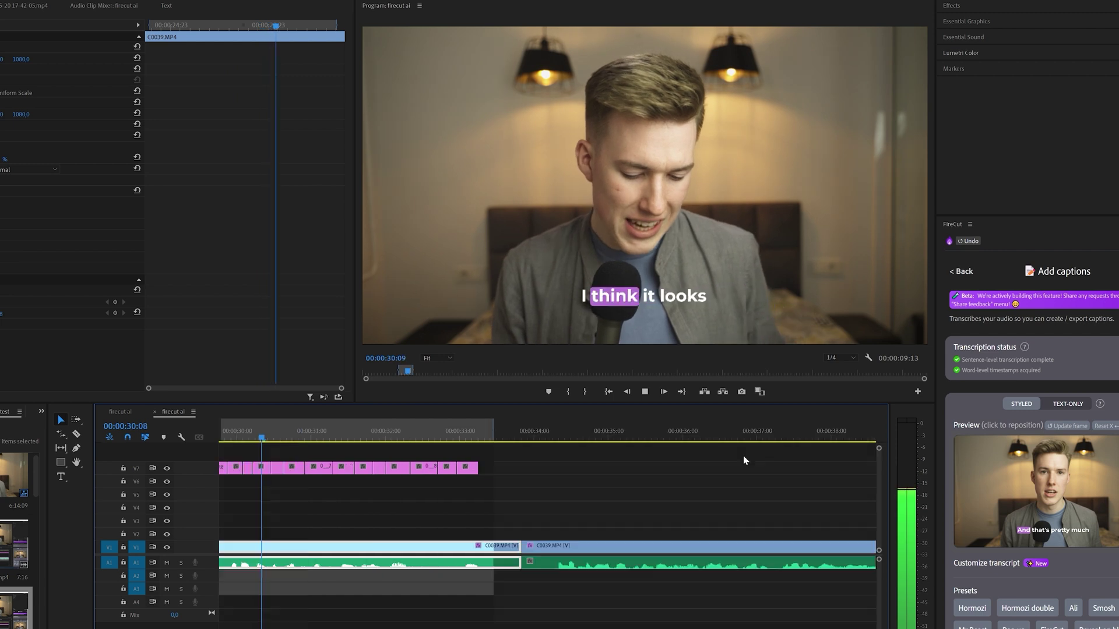
left_click(368, 437)
left_click_drag(367, 437, 417, 443)
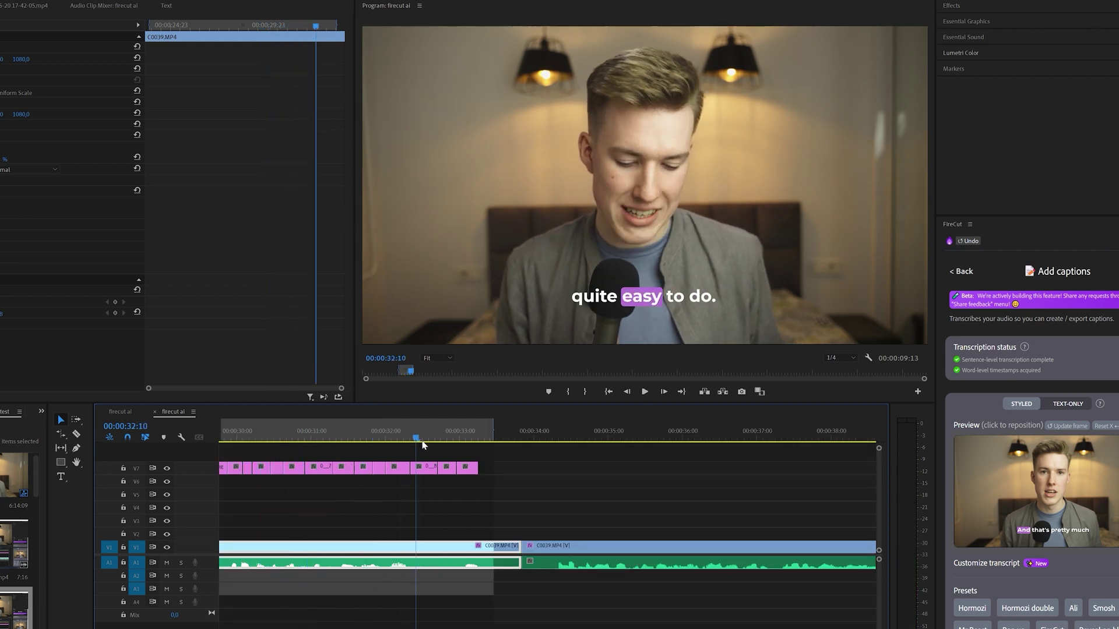
key("space")
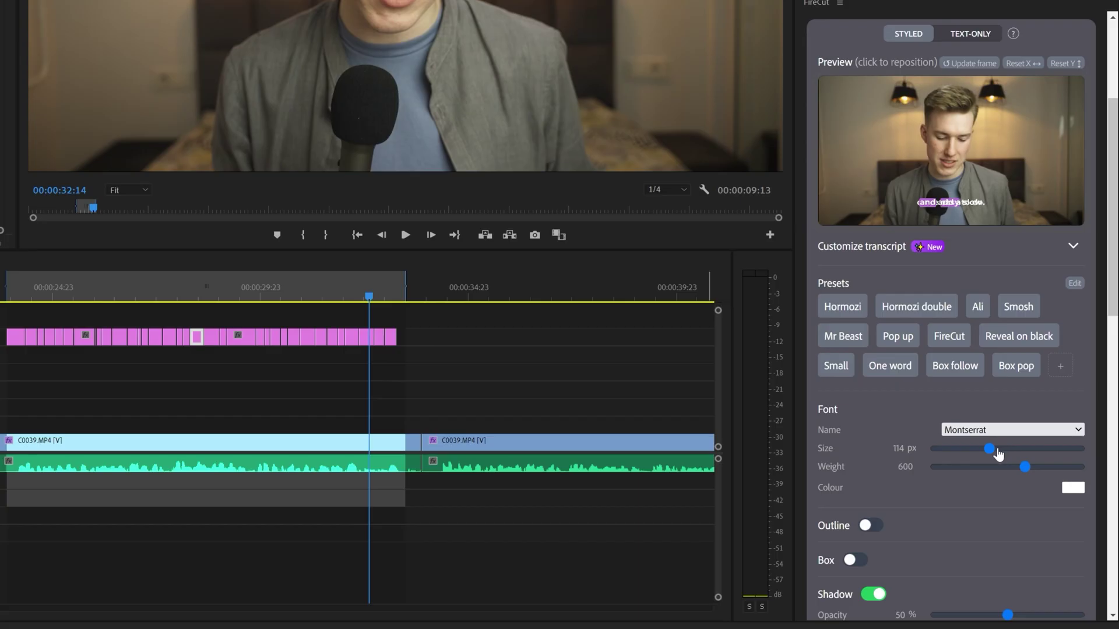
Step: Enlarge the caption font to 121 px and save the style as preset 'my captions'
left_click_drag(998, 452, 1027, 455)
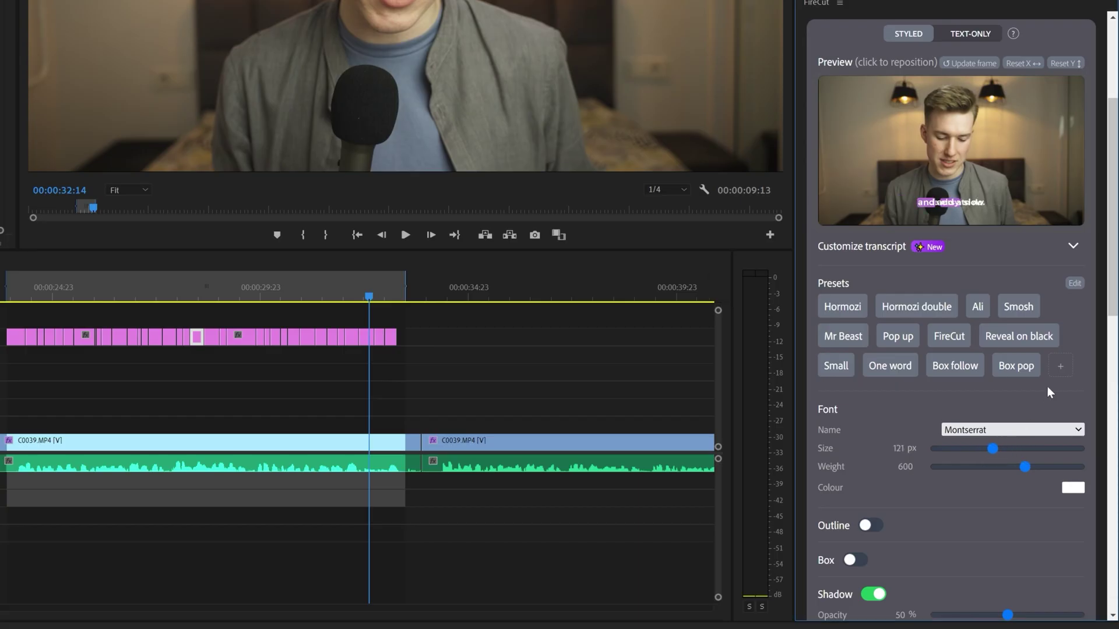
left_click(1060, 367)
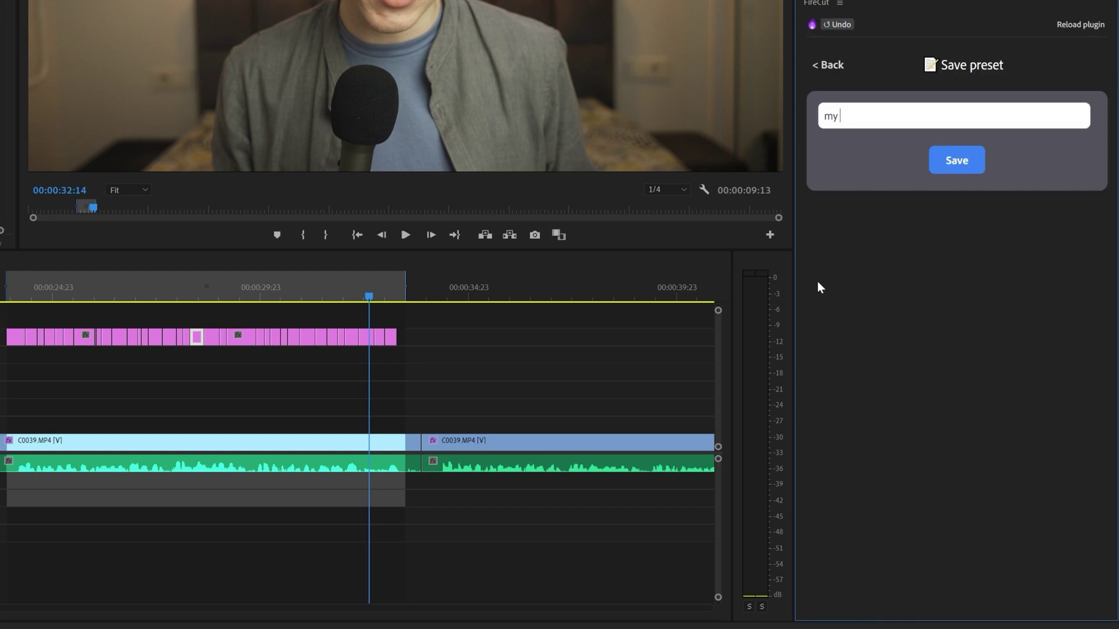
left_click(956, 161)
scroll(904, 274, "down", 3)
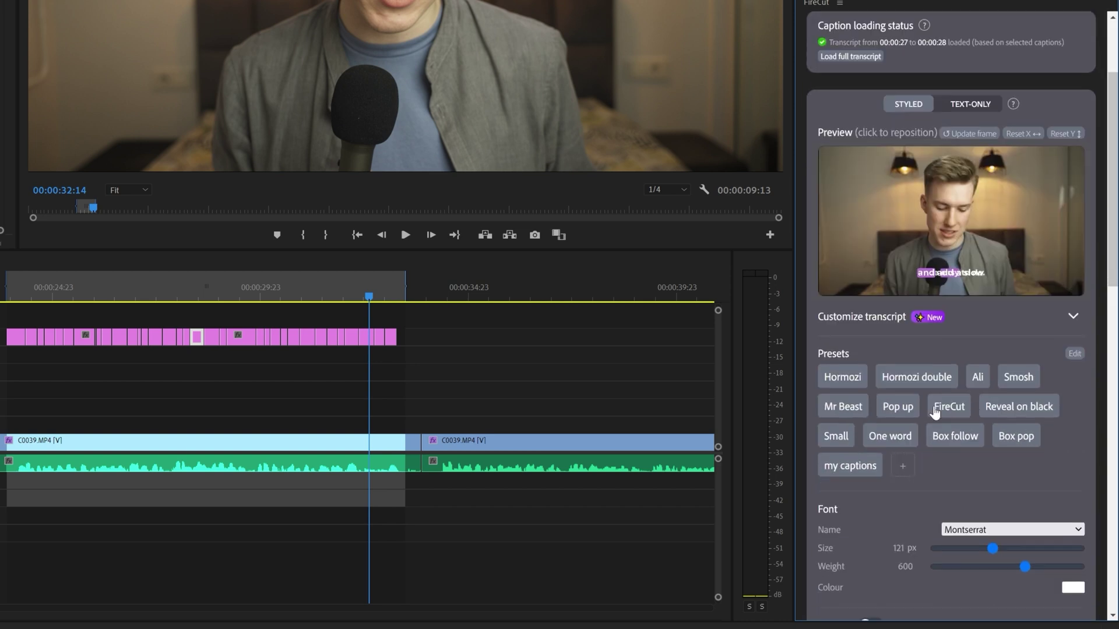